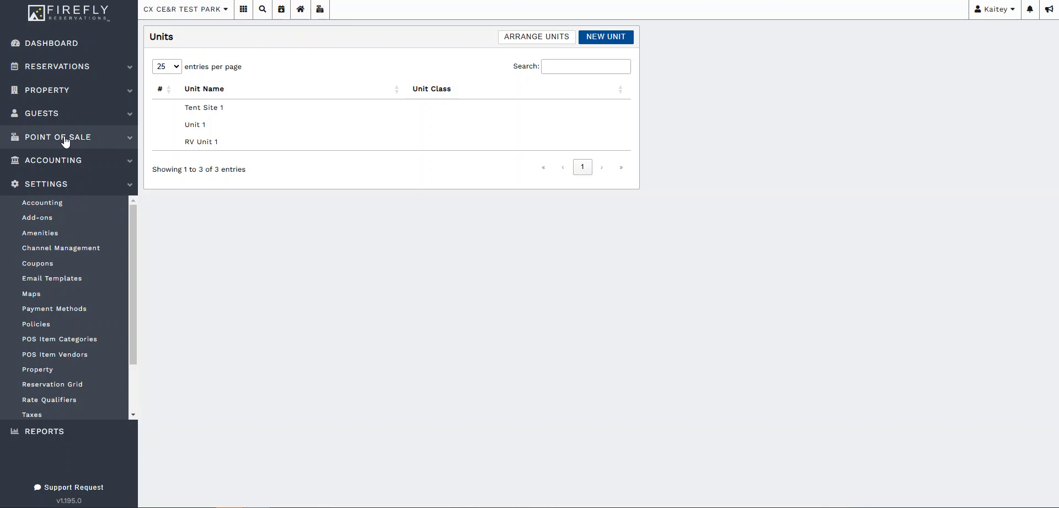
# - Open the Units page in the property's settings
pyautogui.click(91, 186)
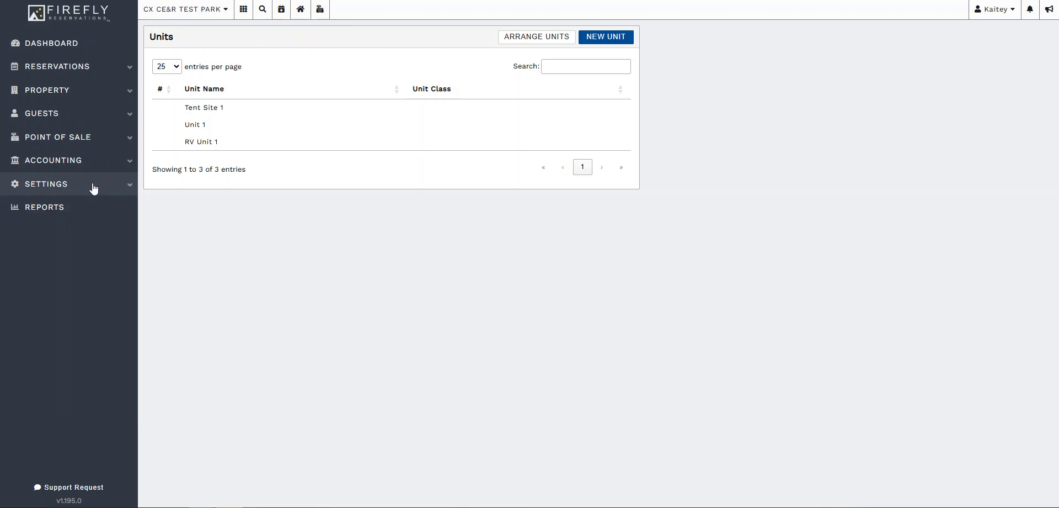
pyautogui.click(93, 187)
pyautogui.scroll(-2, 33, 276)
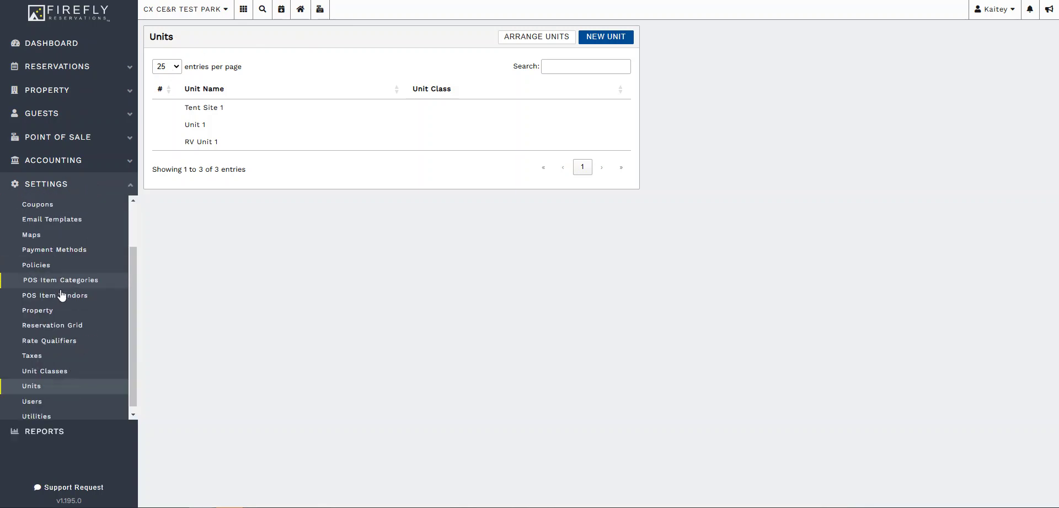
pyautogui.click(37, 386)
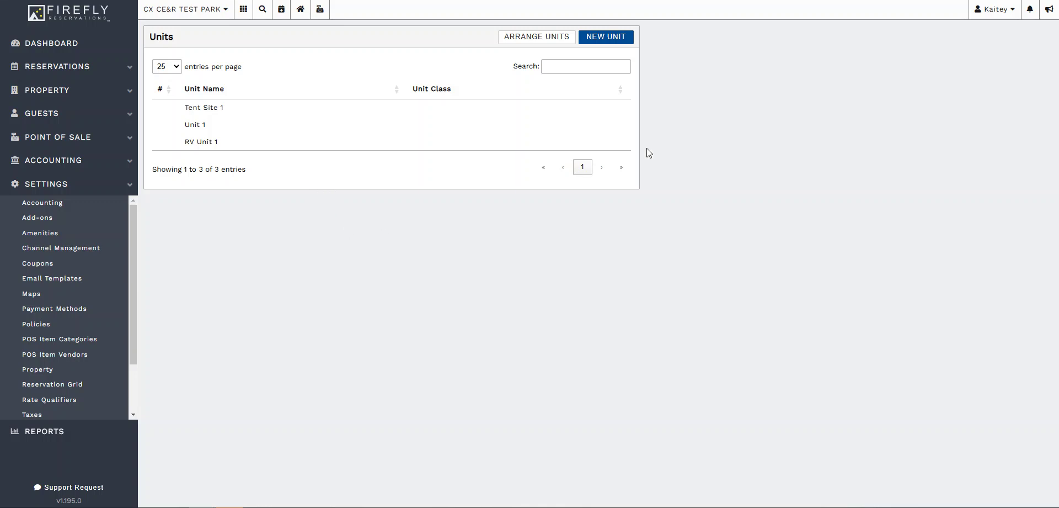
# - Create and save a new unit named RV Site 2
pyautogui.click(610, 43)
pyautogui.click(263, 82)
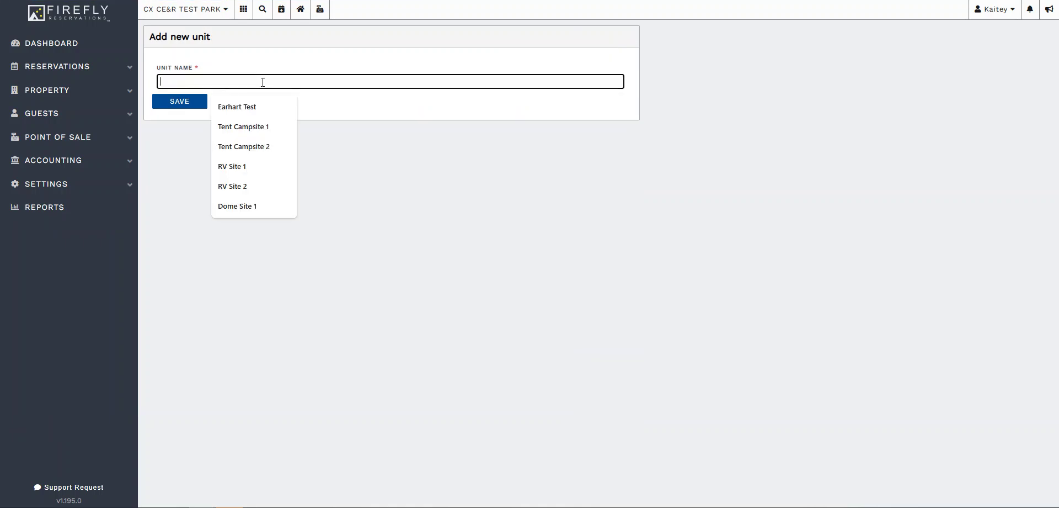
pyautogui.write('RV Site 2')
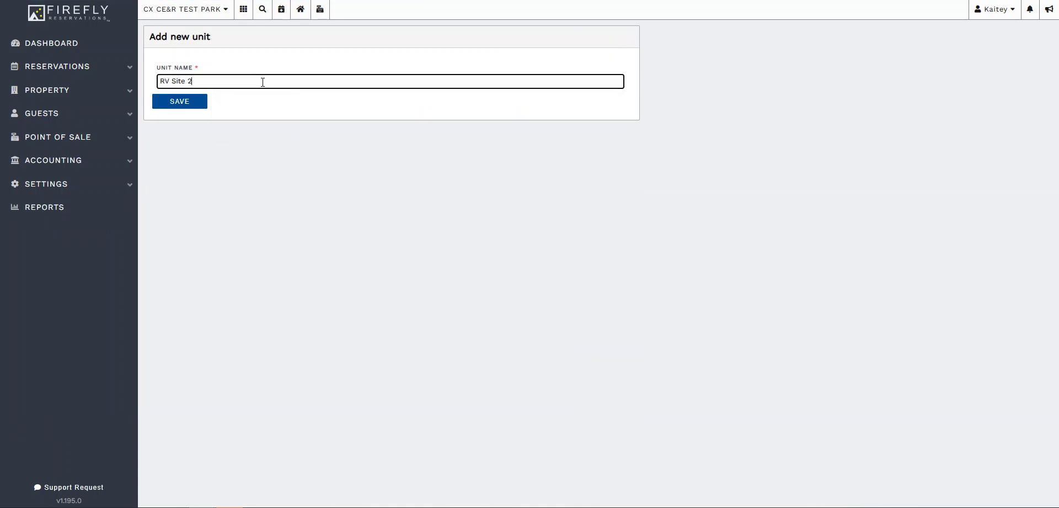
pyautogui.click(189, 101)
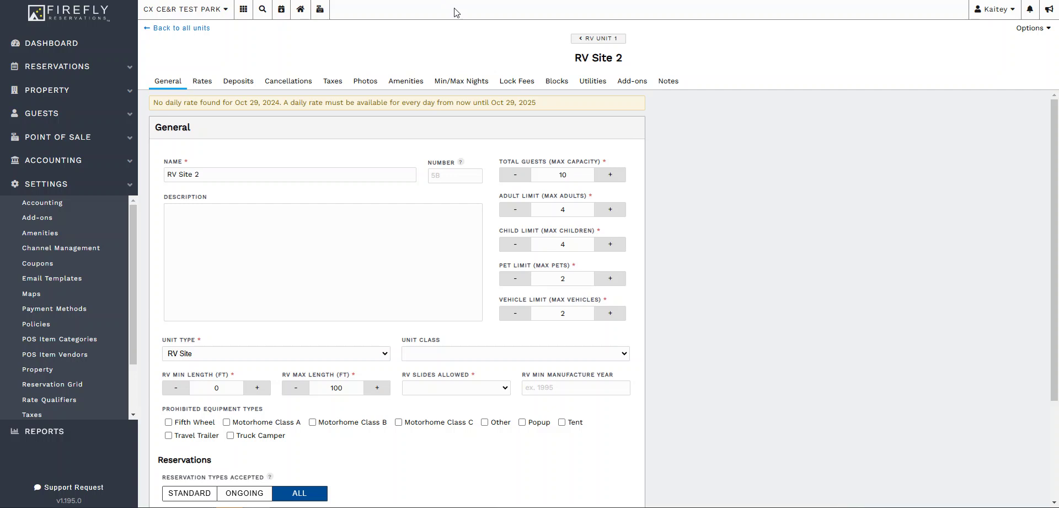
pyautogui.scroll(-1, 720, 206)
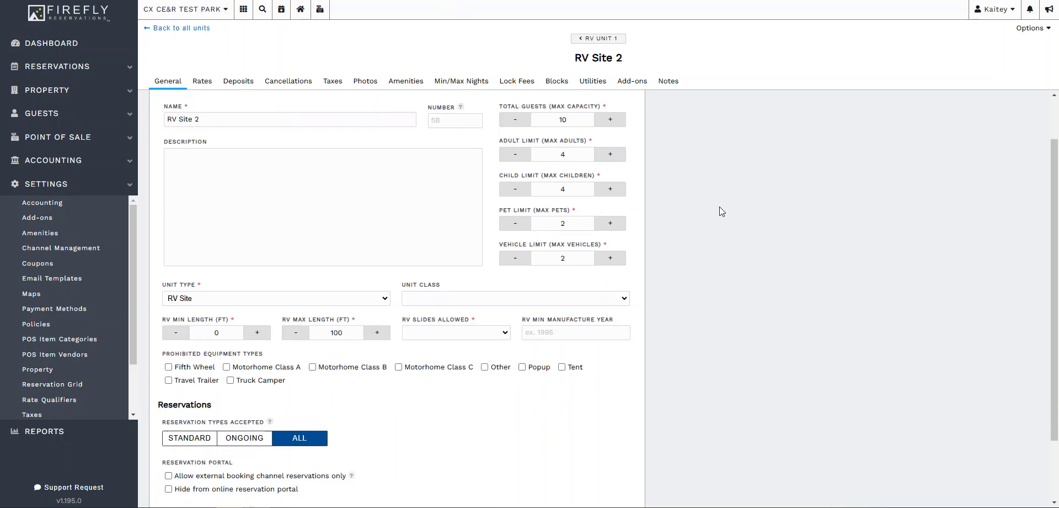
pyautogui.scroll(1, 720, 203)
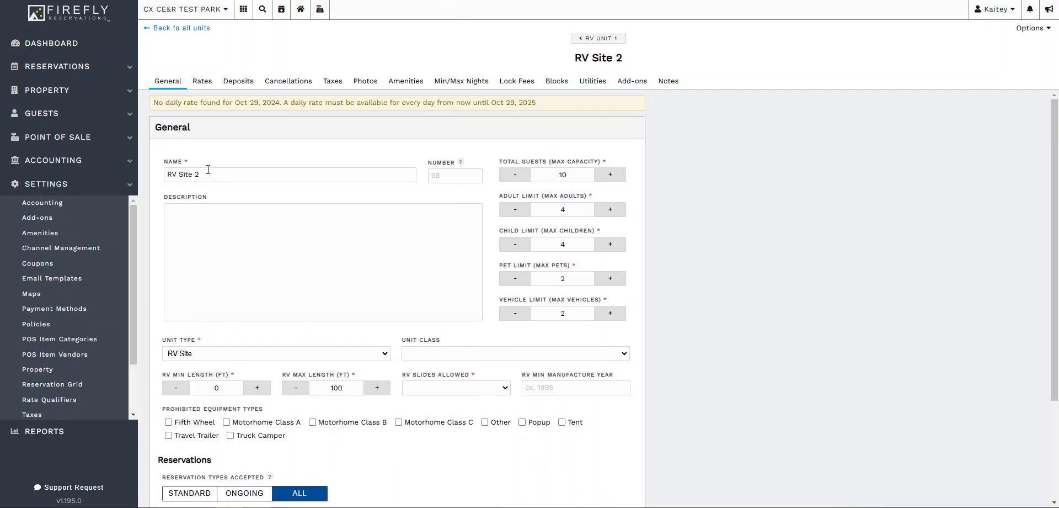
pyautogui.click(459, 173)
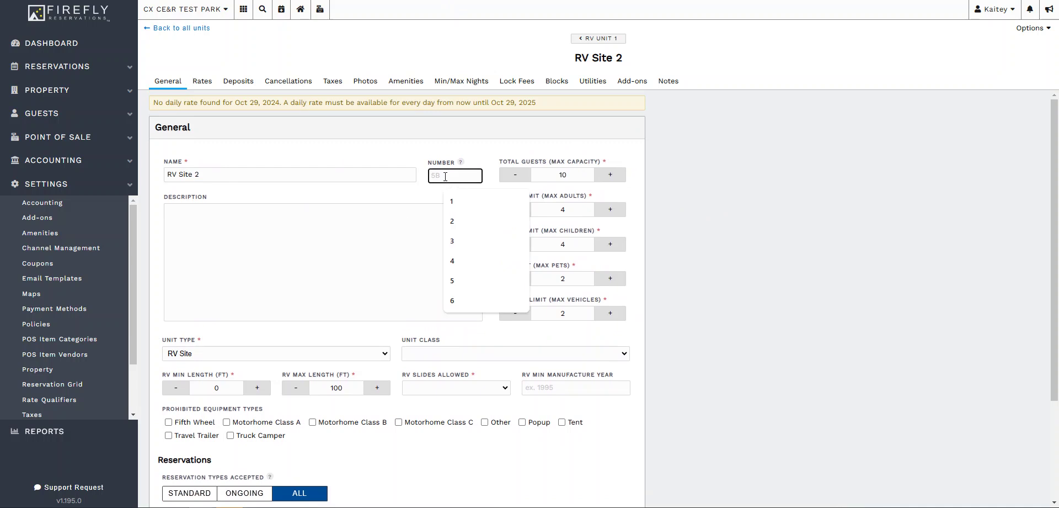
pyautogui.click(264, 237)
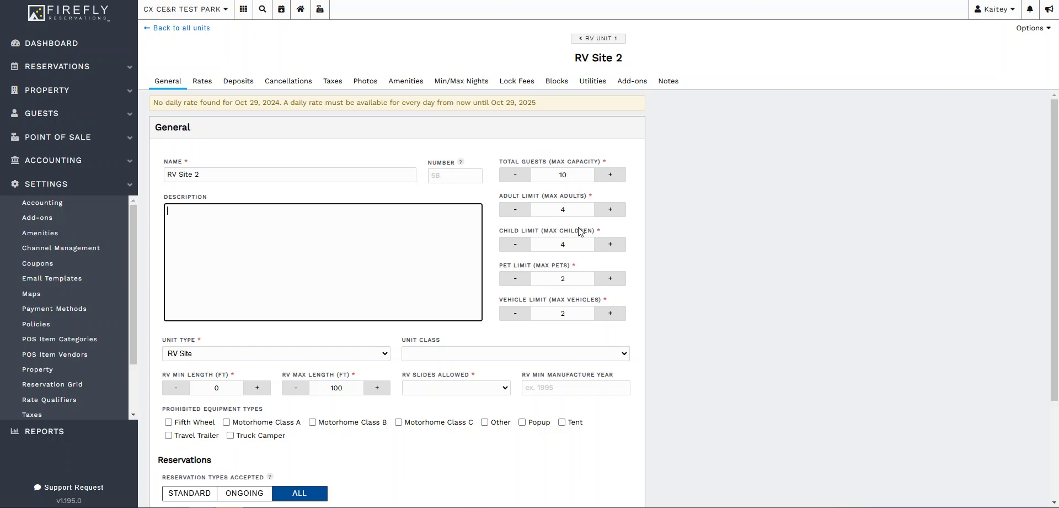
# - Set the unit type of RV Site 2 to RV Site and its unit class to Delux
pyautogui.scroll(-2, 640, 283)
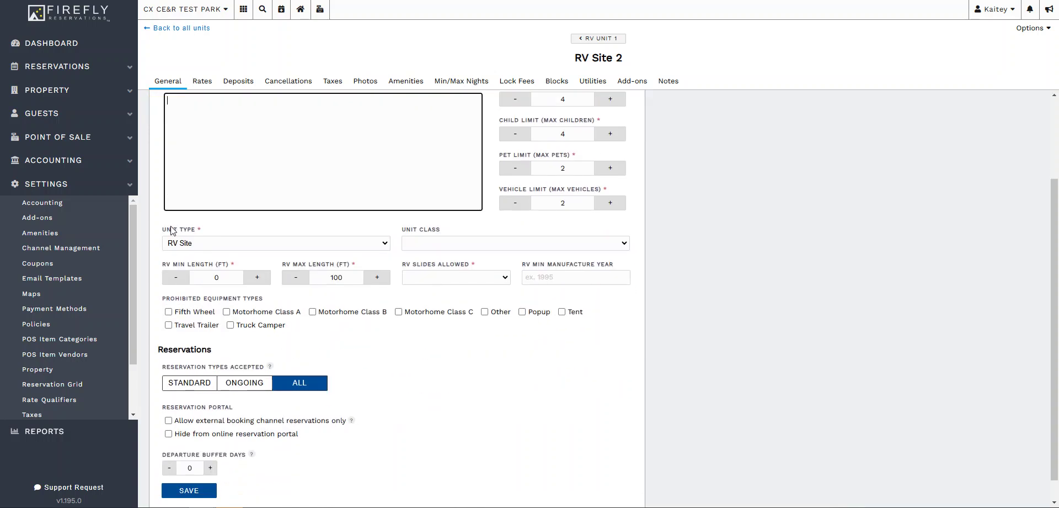
pyautogui.click(227, 244)
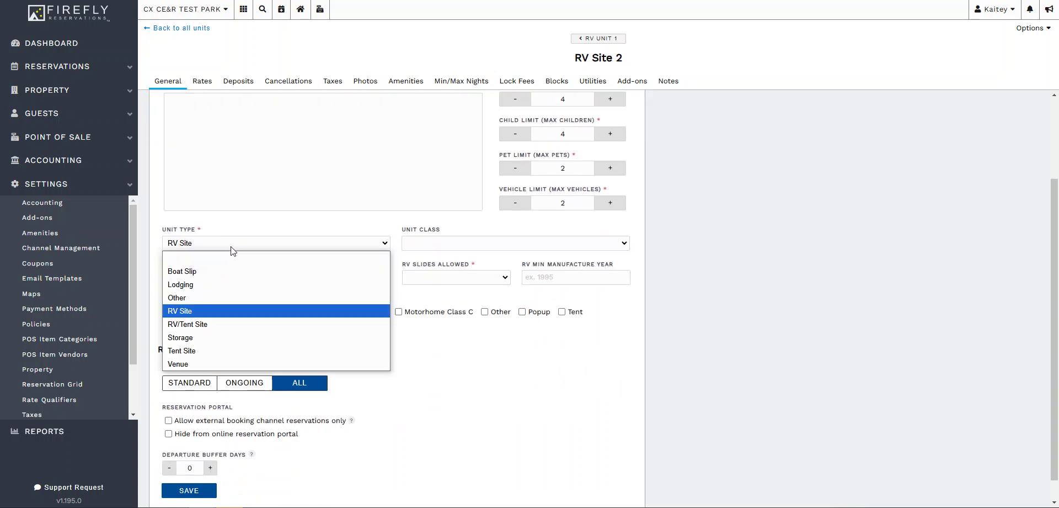
pyautogui.click(252, 311)
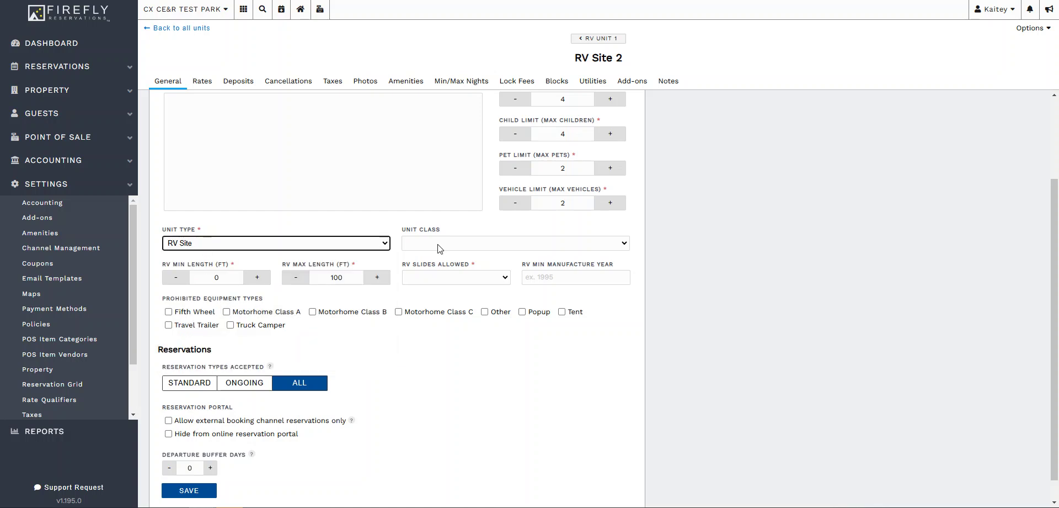
pyautogui.click(452, 248)
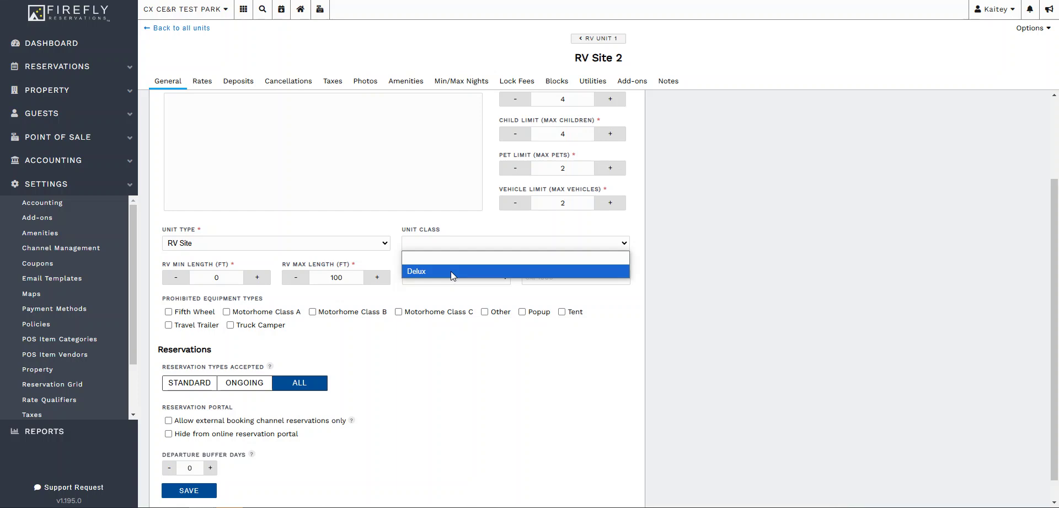
pyautogui.click(451, 270)
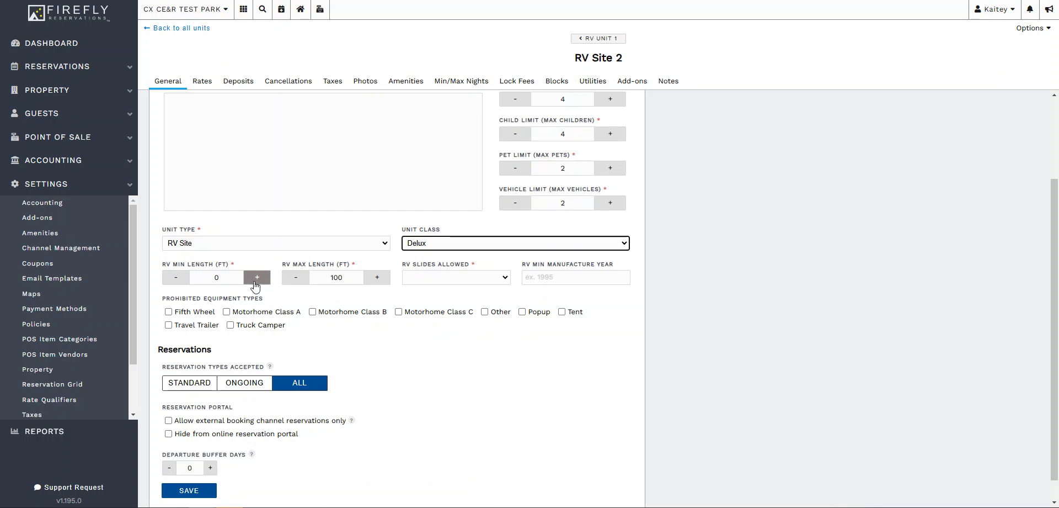
# - Allow RV slides on the Driver Side Only, leave the minimum manufacture year empty, and save the unit's general information
pyautogui.click(452, 277)
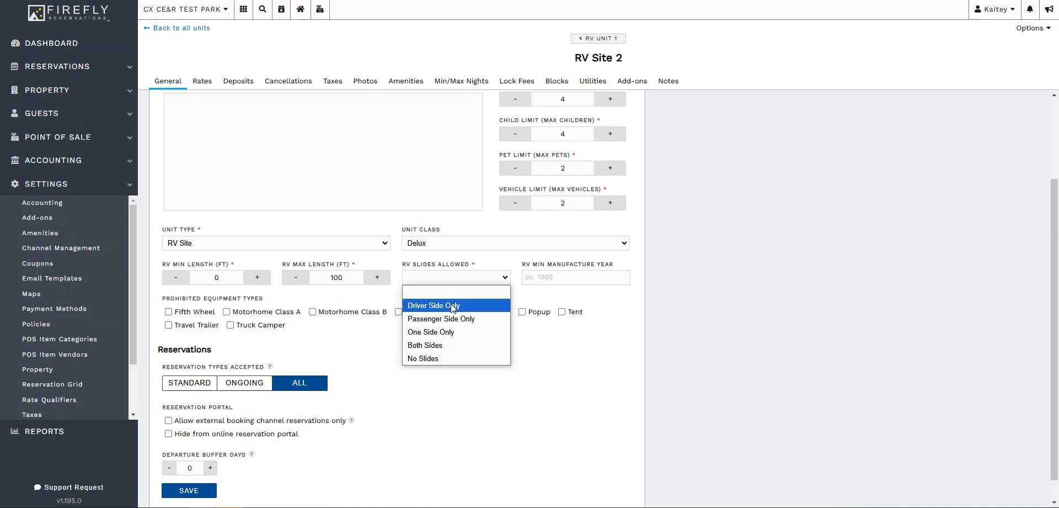
pyautogui.click(452, 304)
pyautogui.click(550, 278)
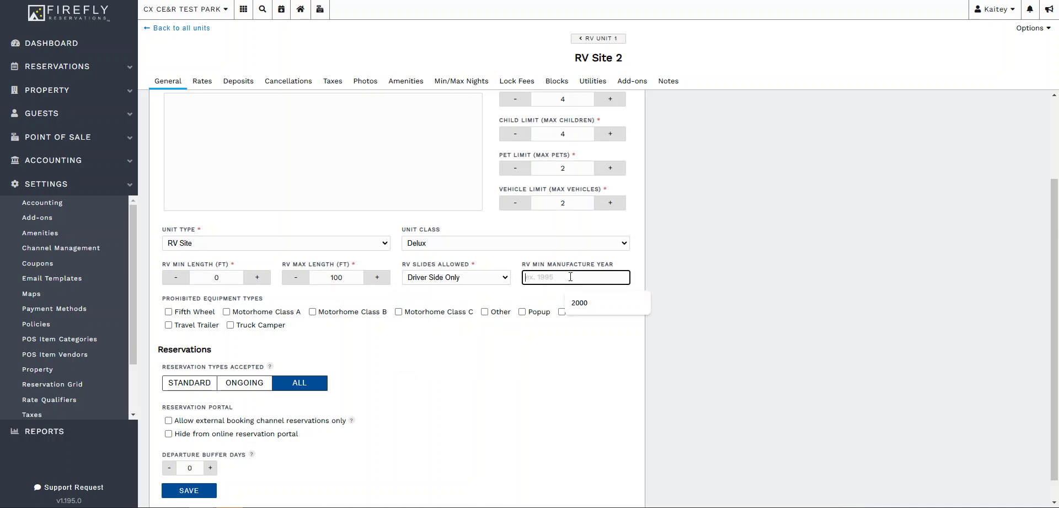
pyautogui.click(506, 347)
pyautogui.scroll(-1, 539, 348)
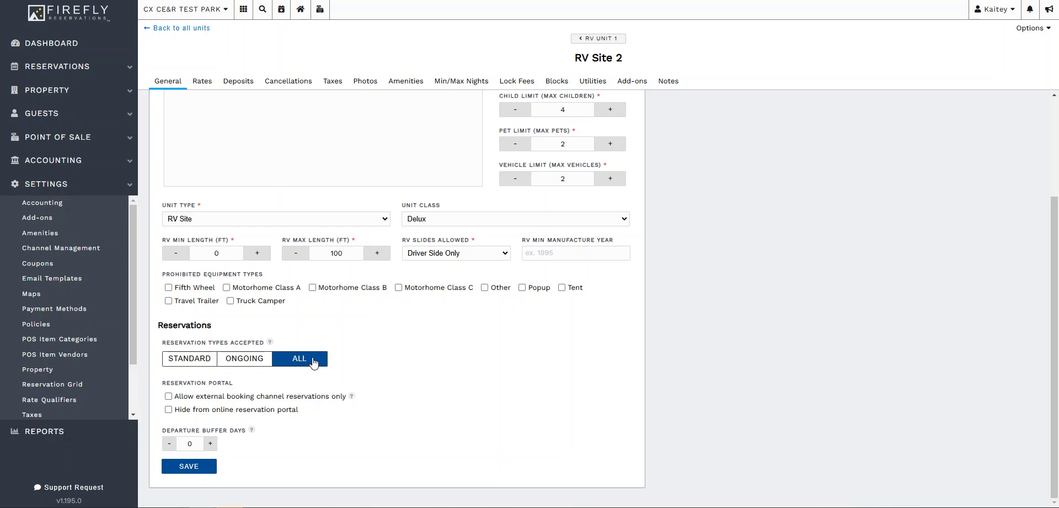
pyautogui.click(177, 468)
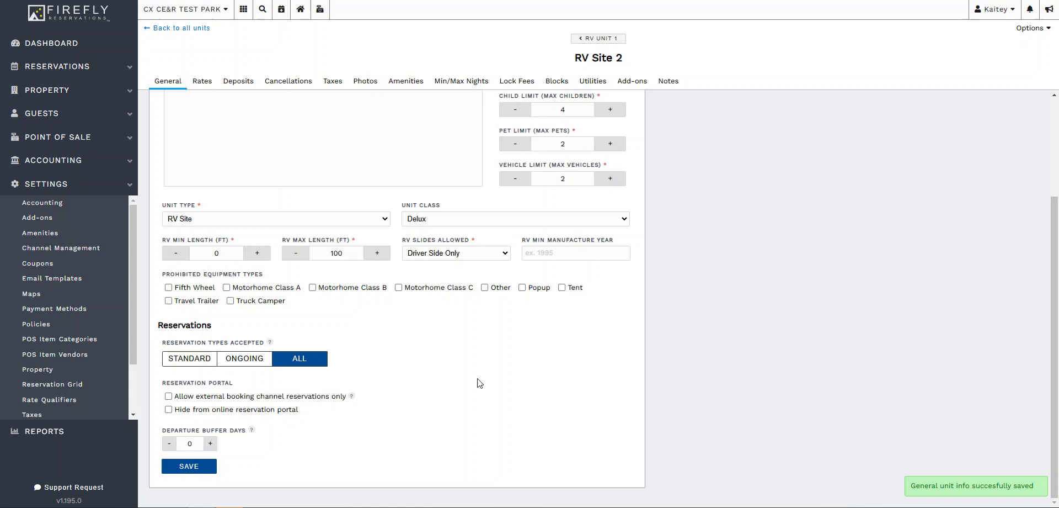
# - Start a new daily standard rate for RV Site 2 and name it 2025 Standard RV Rate
pyautogui.scroll(3, 552, 364)
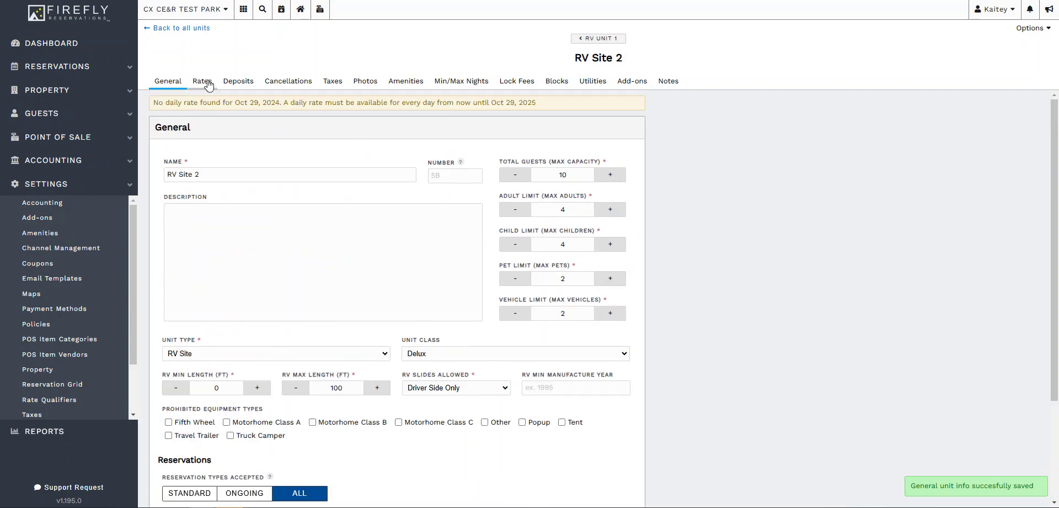
pyautogui.click(207, 84)
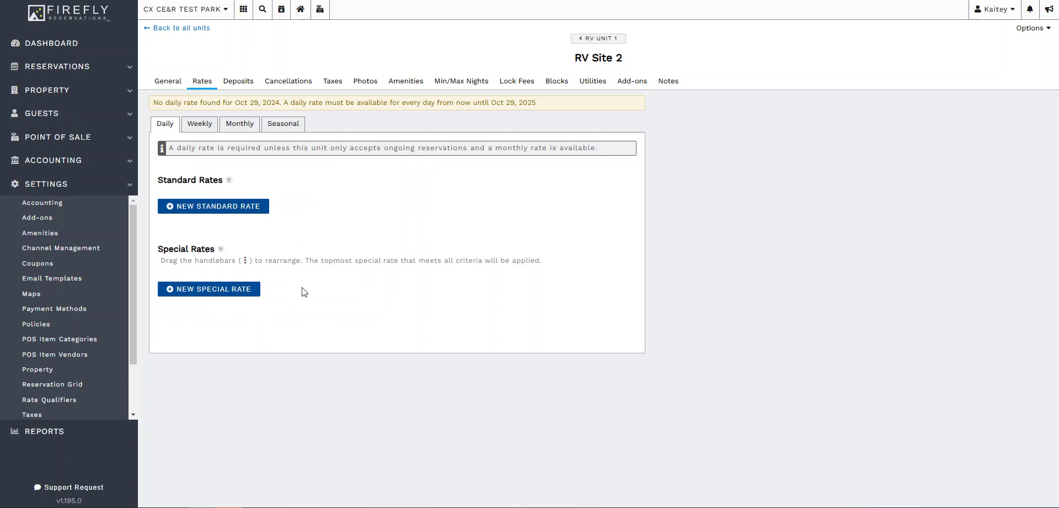
pyautogui.click(239, 209)
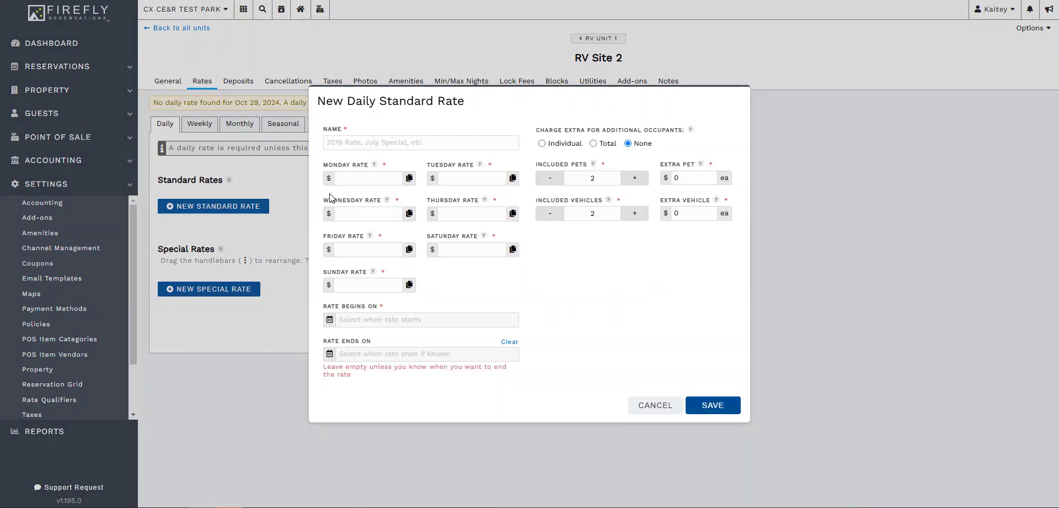
pyautogui.click(367, 138)
pyautogui.write('20')
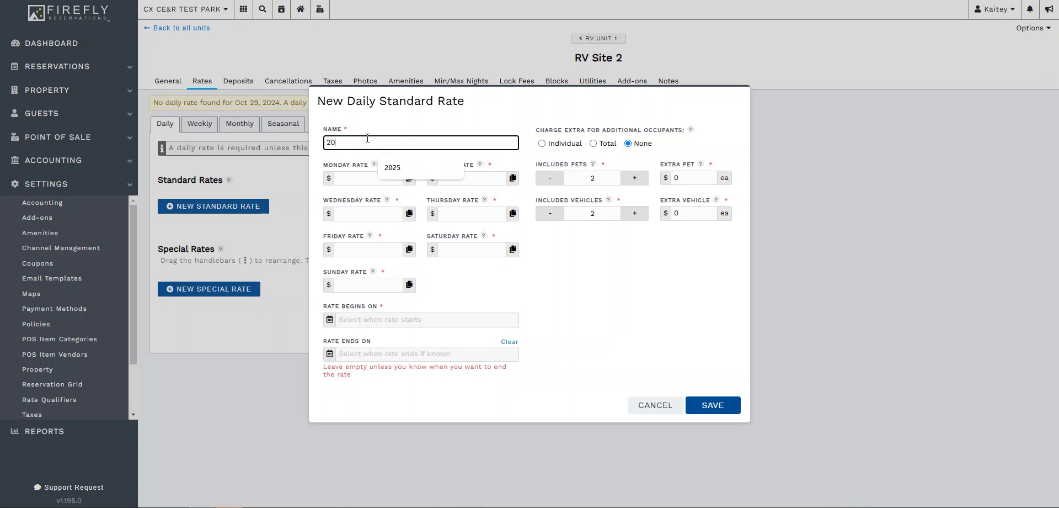
pyautogui.write('25 Standard RV Rate')
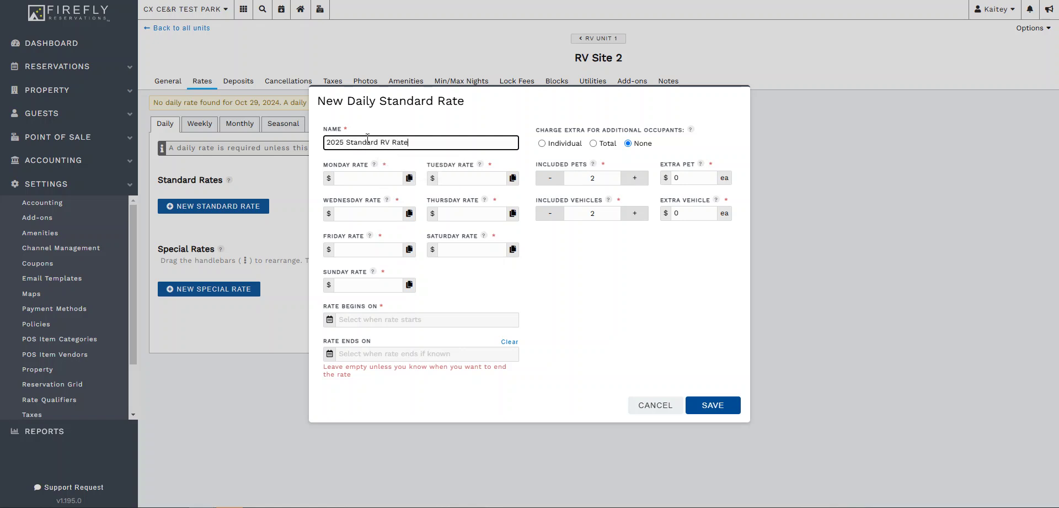
# - Set the Monday rate to $100 and copy it to all other days of the week
pyautogui.click(367, 178)
pyautogui.write('100')
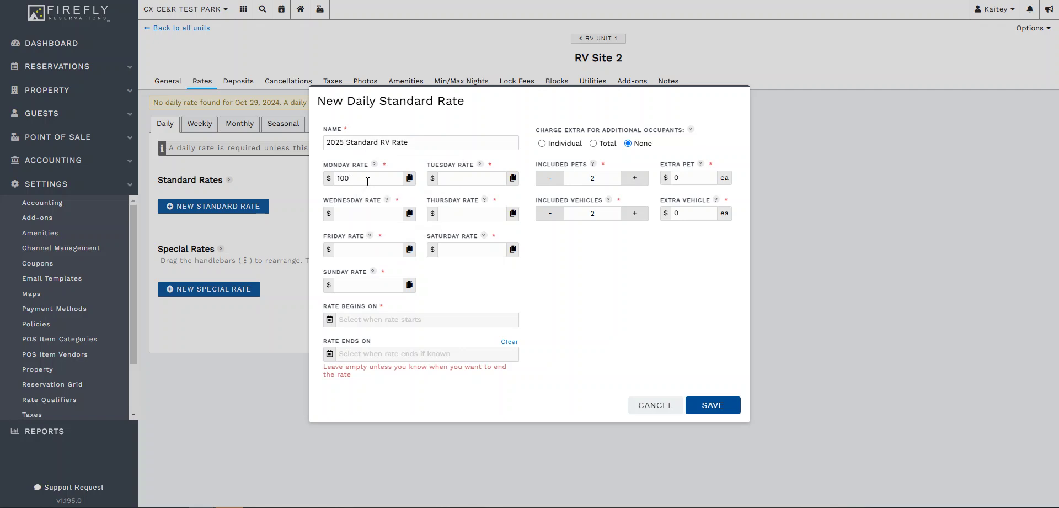
pyautogui.click(409, 178)
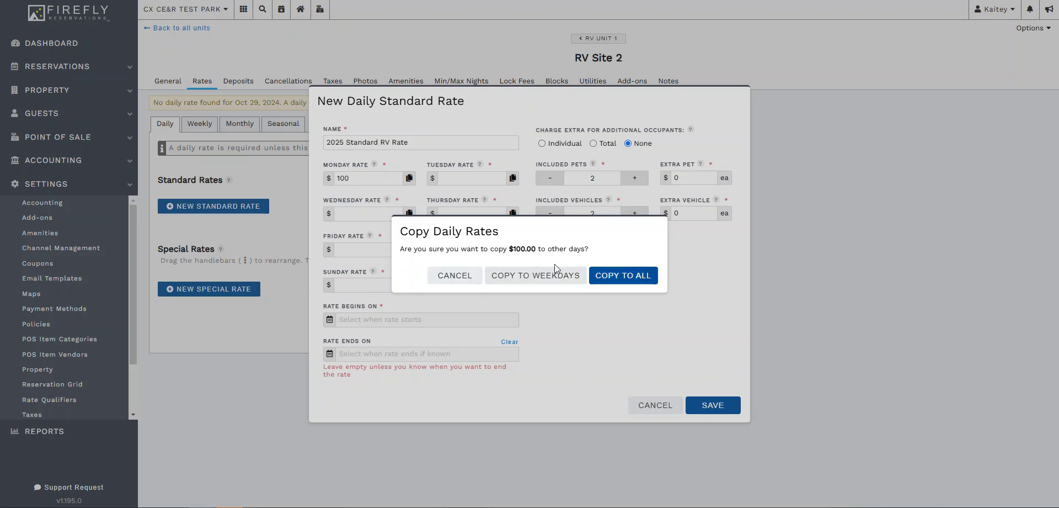
pyautogui.click(616, 275)
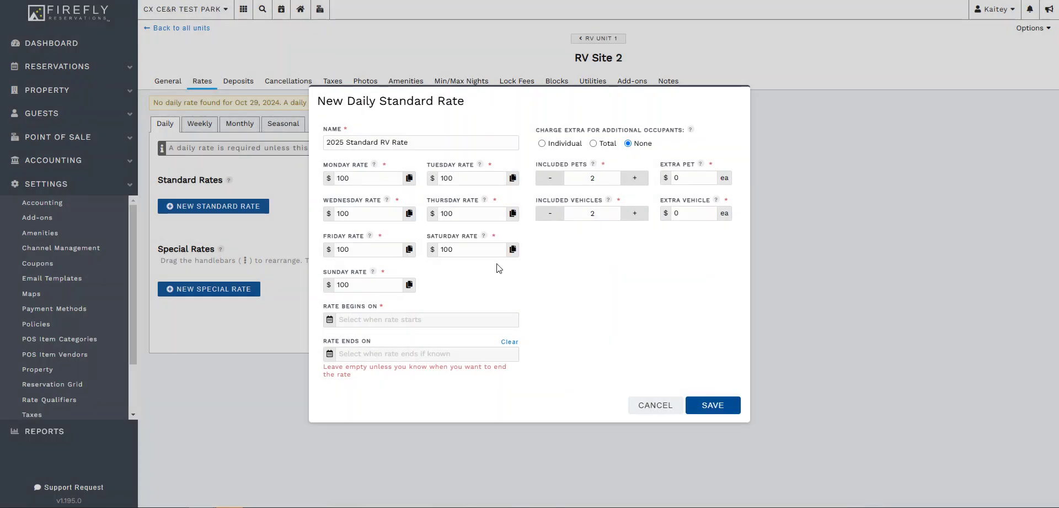
# - Set the rate to begin on Mon Jan 1, 2024 with no end date, and save it
pyautogui.click(339, 322)
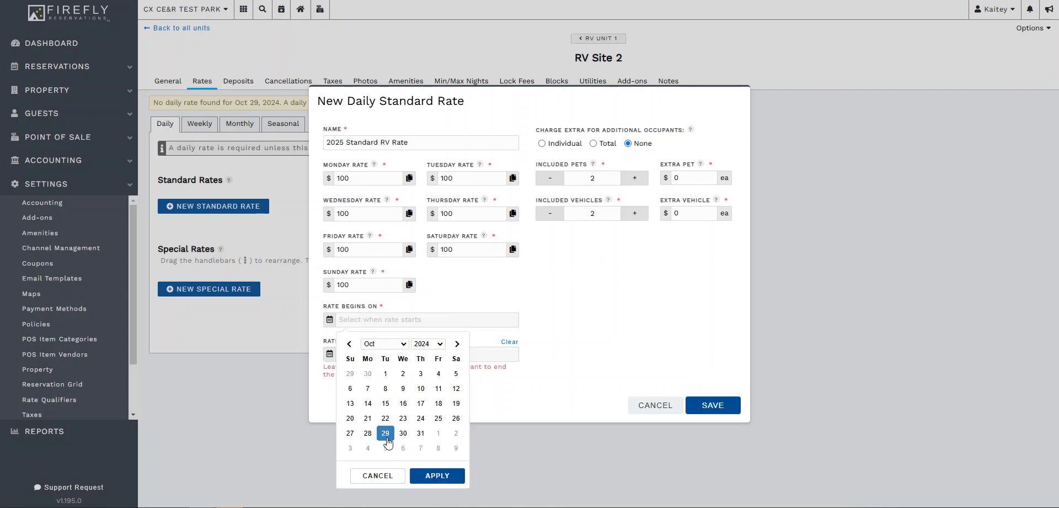
pyautogui.click(398, 344)
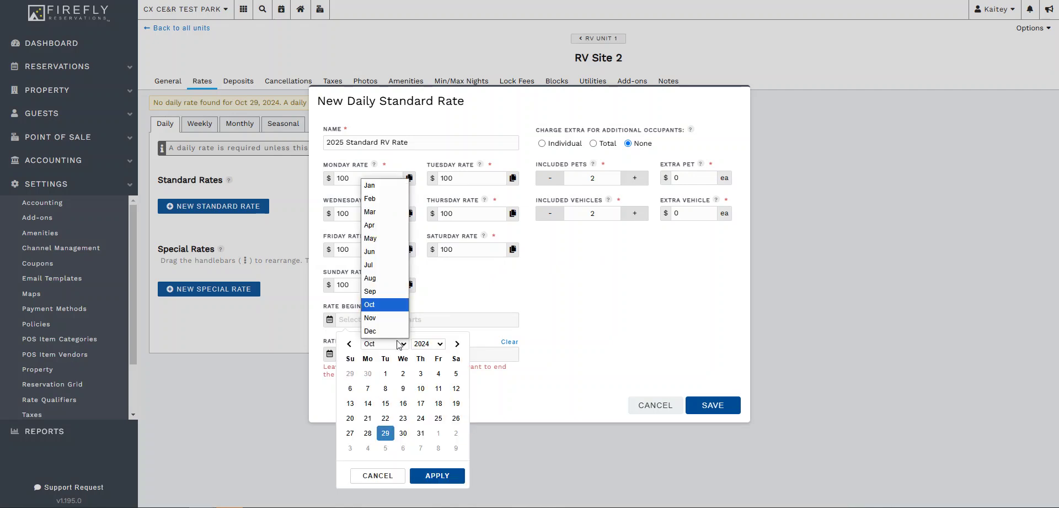
pyautogui.click(382, 185)
pyautogui.click(367, 374)
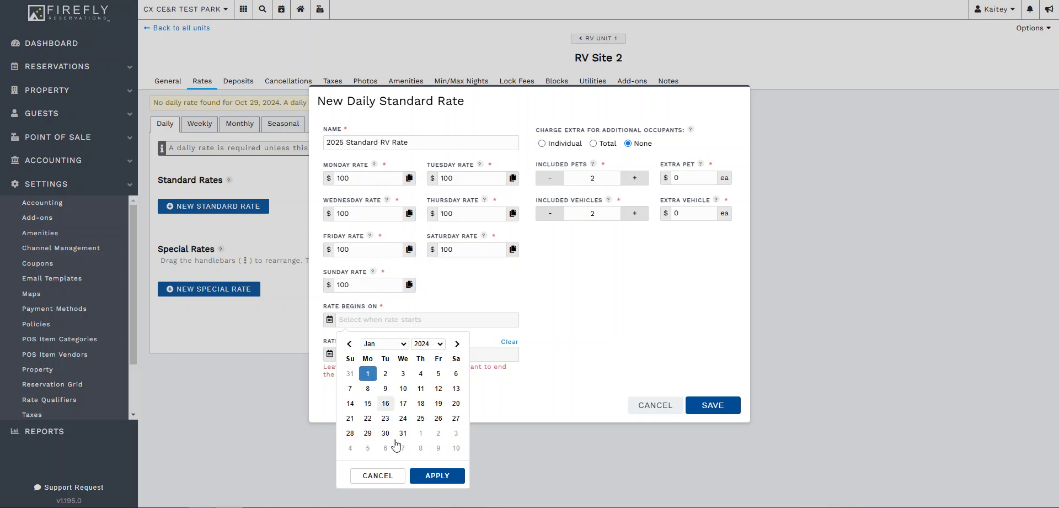
pyautogui.click(449, 478)
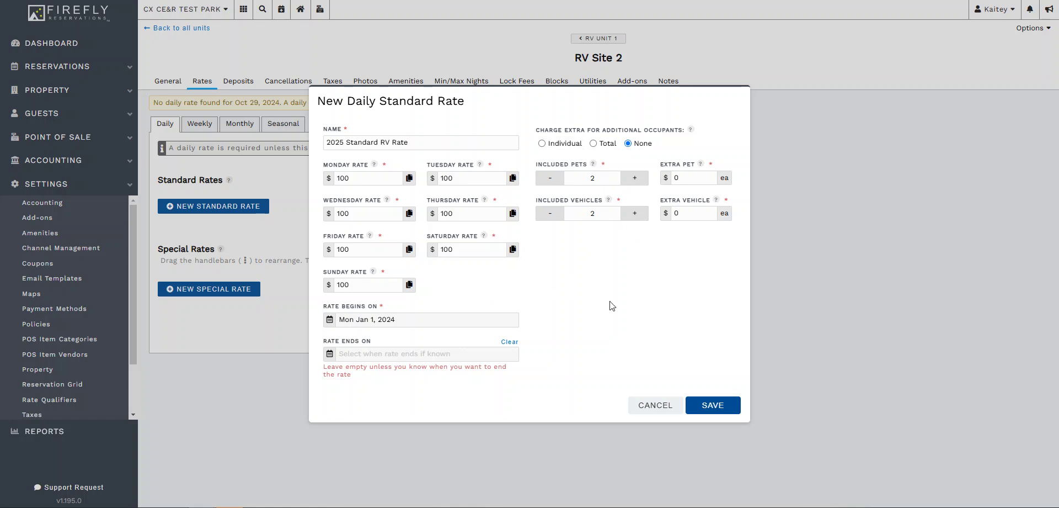
pyautogui.click(717, 406)
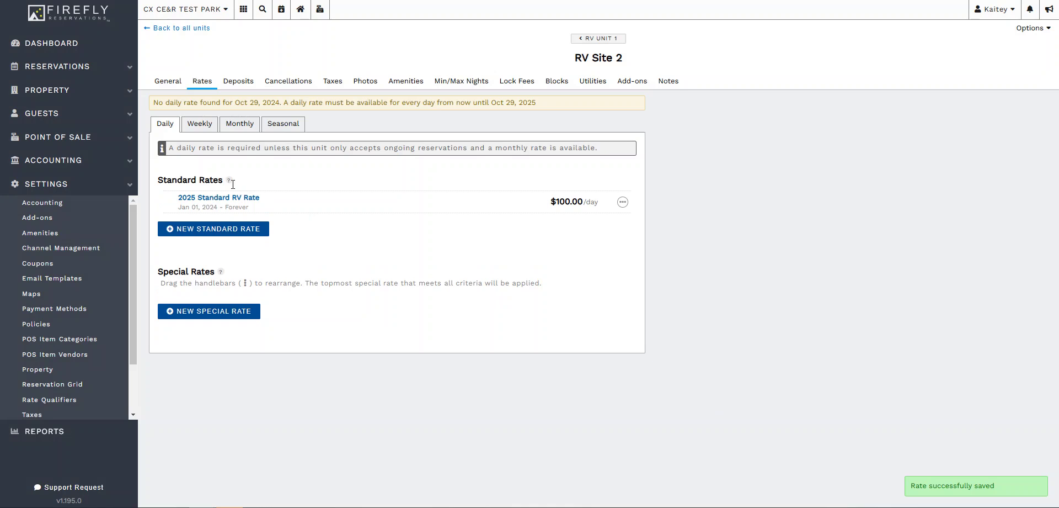
# - Review the existing deposit rule of RV Site 2, including its amount type and reservation type options, and close it without saving
pyautogui.click(244, 84)
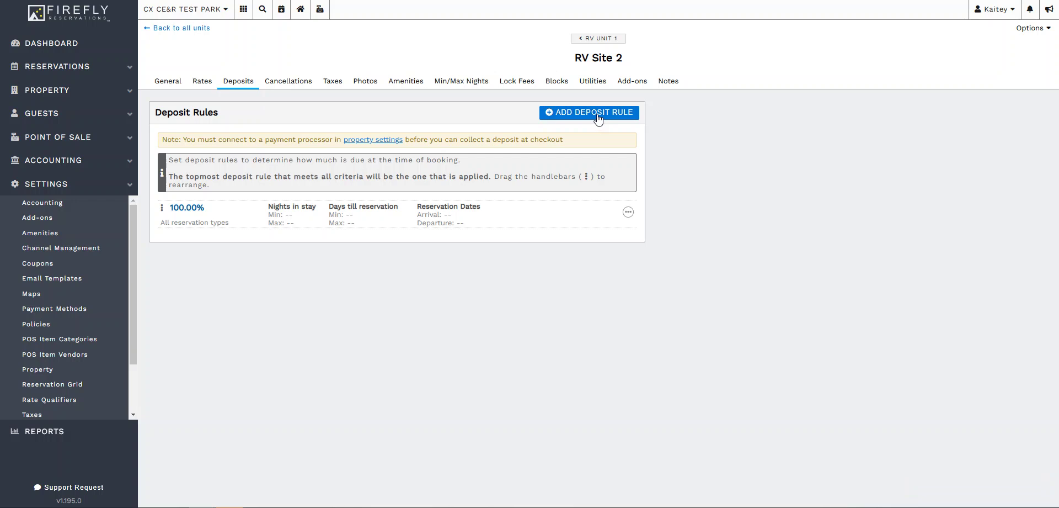
pyautogui.click(628, 211)
pyautogui.click(607, 231)
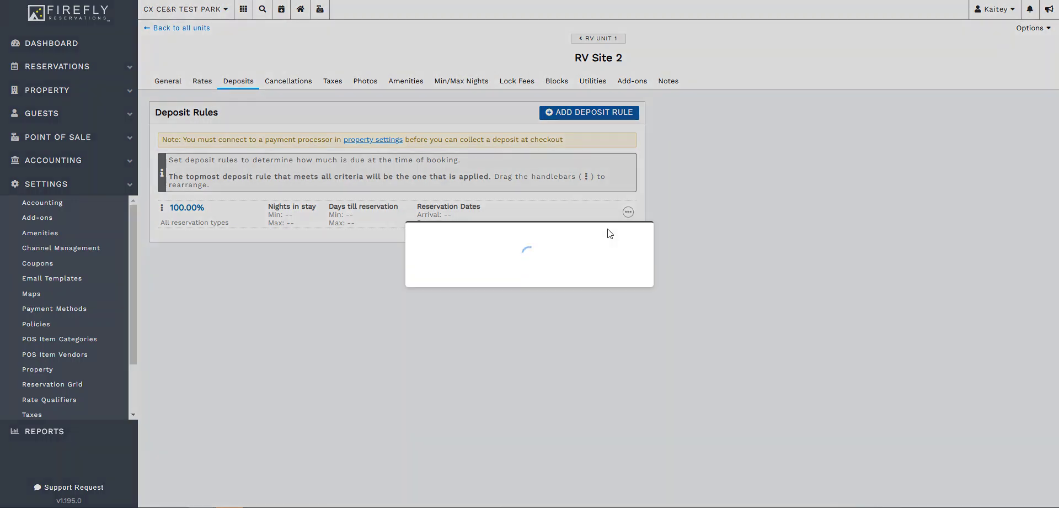
pyautogui.click(510, 221)
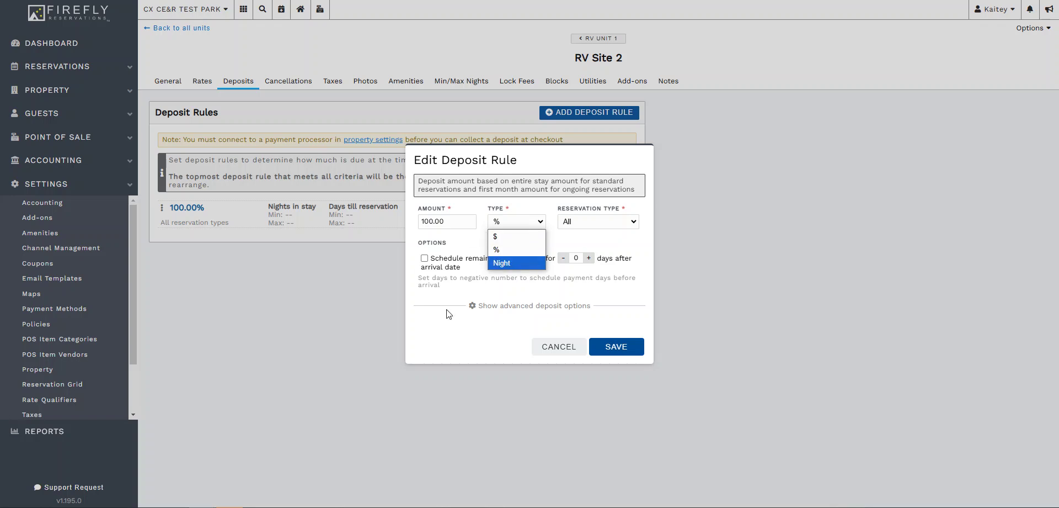
pyautogui.click(466, 293)
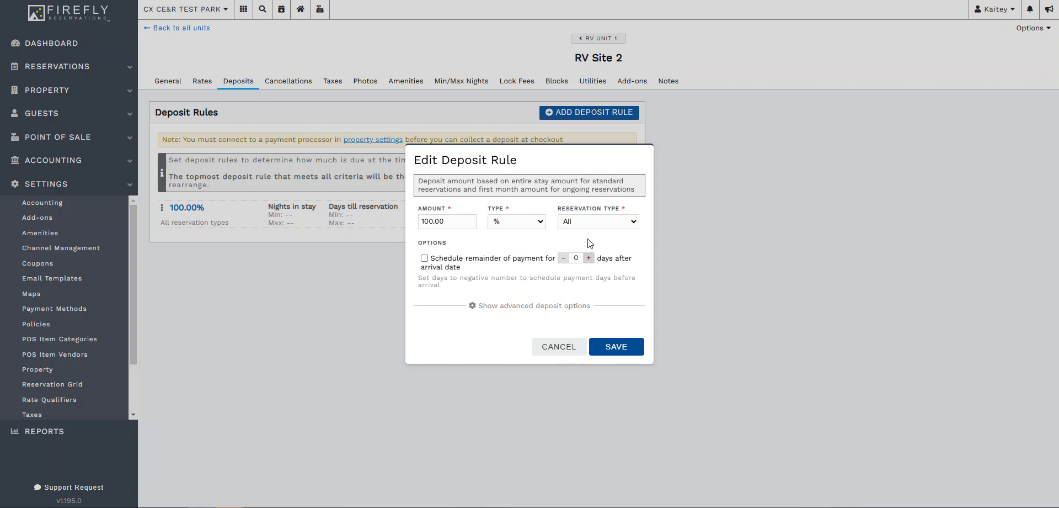
pyautogui.click(598, 226)
pyautogui.click(599, 227)
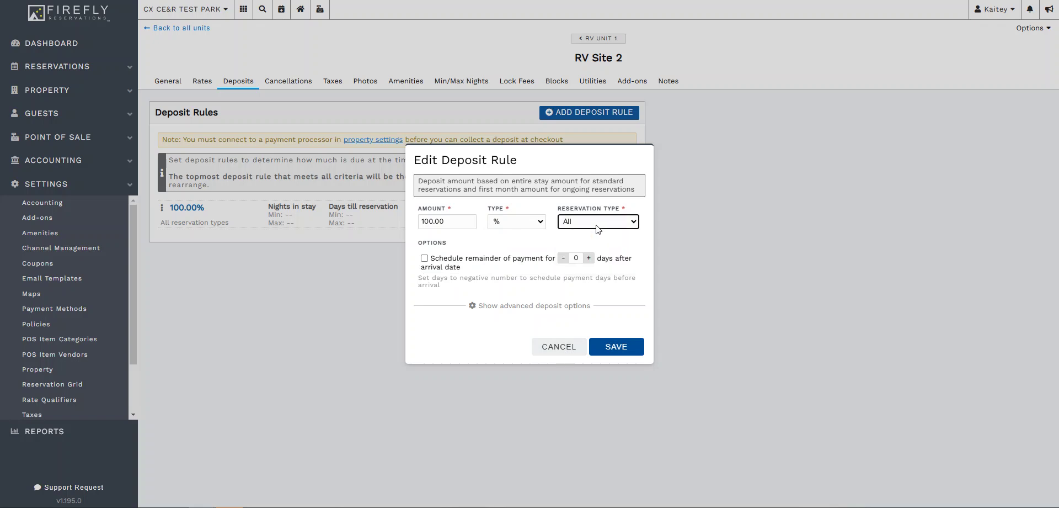
pyautogui.click(553, 348)
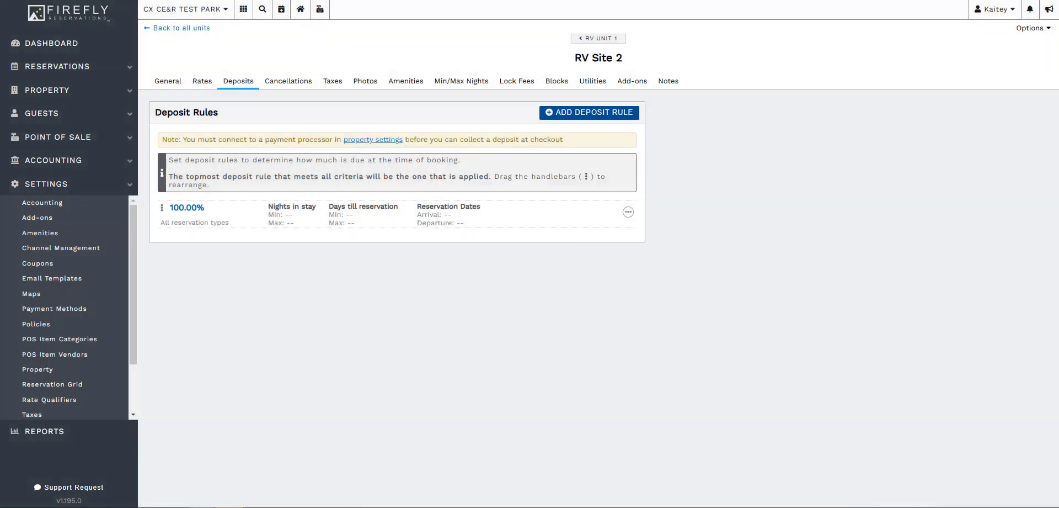
# - Review the cancellation rules of RV Site 2 and the new cancellation rule form, leaving it without saving
pyautogui.click(290, 81)
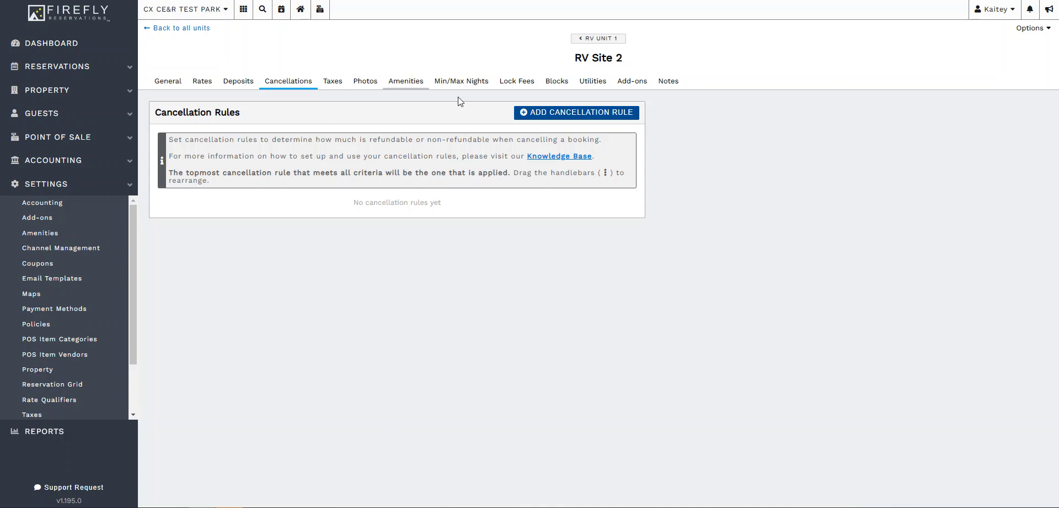
pyautogui.click(593, 114)
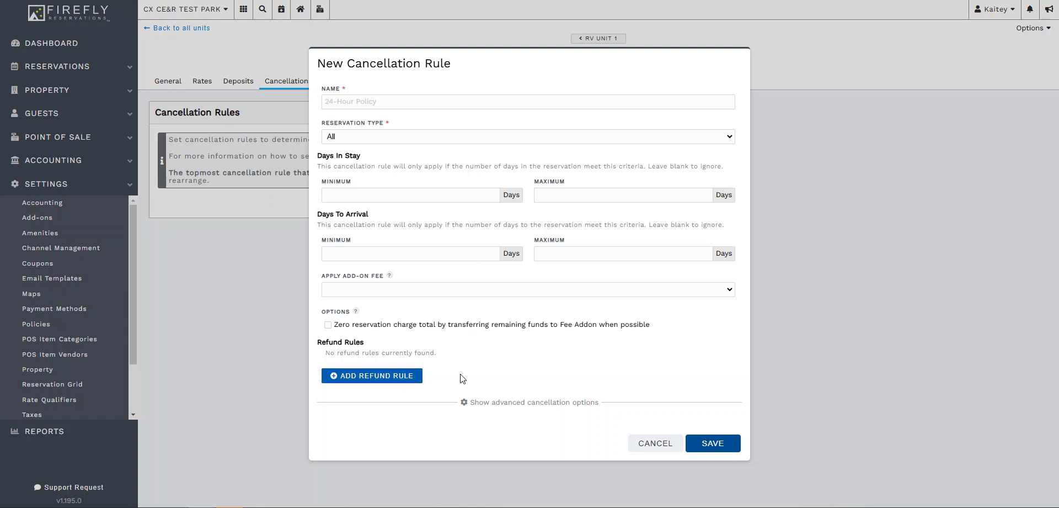
pyautogui.click(643, 443)
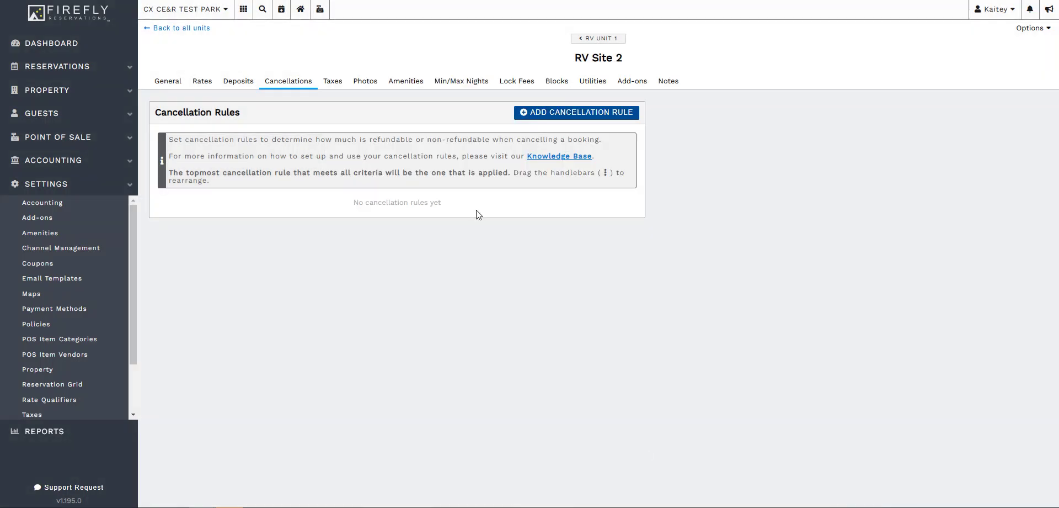
# - Look through the tax, photo and amenity settings of RV Site 2
pyautogui.click(334, 83)
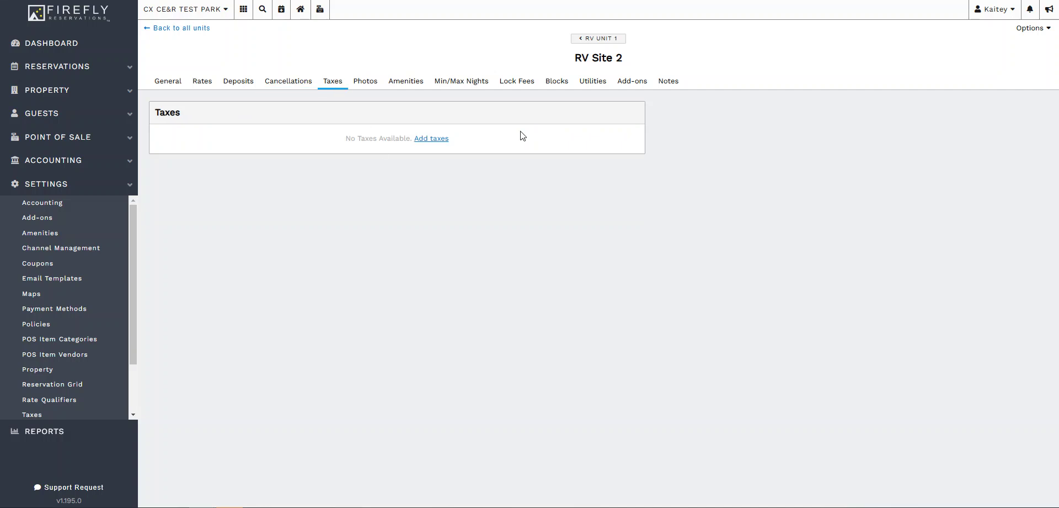
pyautogui.click(439, 142)
pyautogui.click(358, 82)
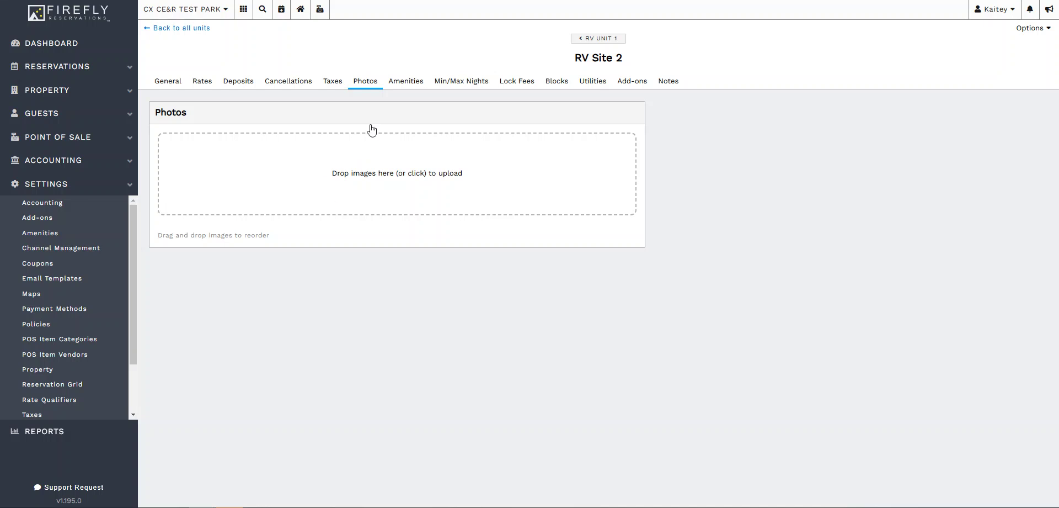
pyautogui.click(401, 88)
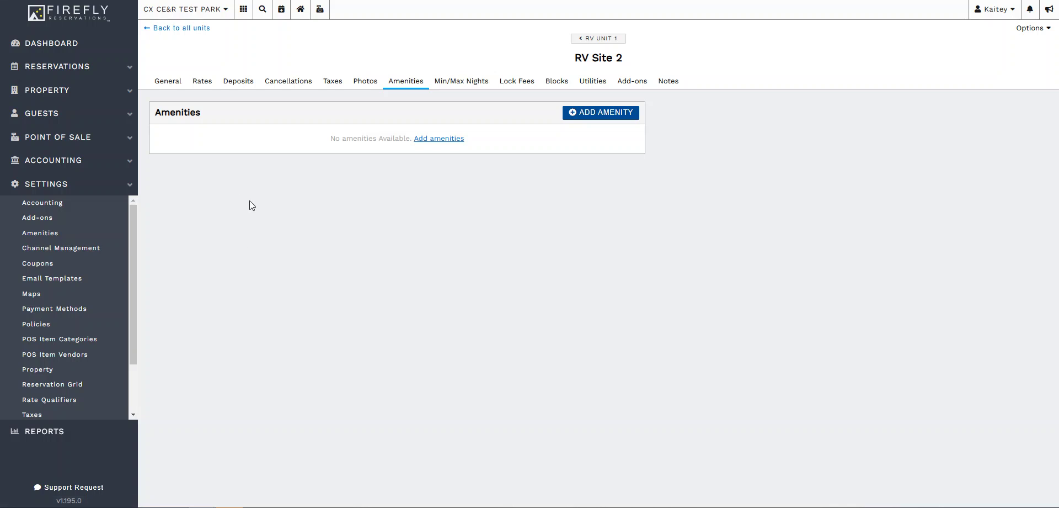
# - Examine the new minimum night rule form with its advanced rule options, and close it without saving
pyautogui.click(470, 88)
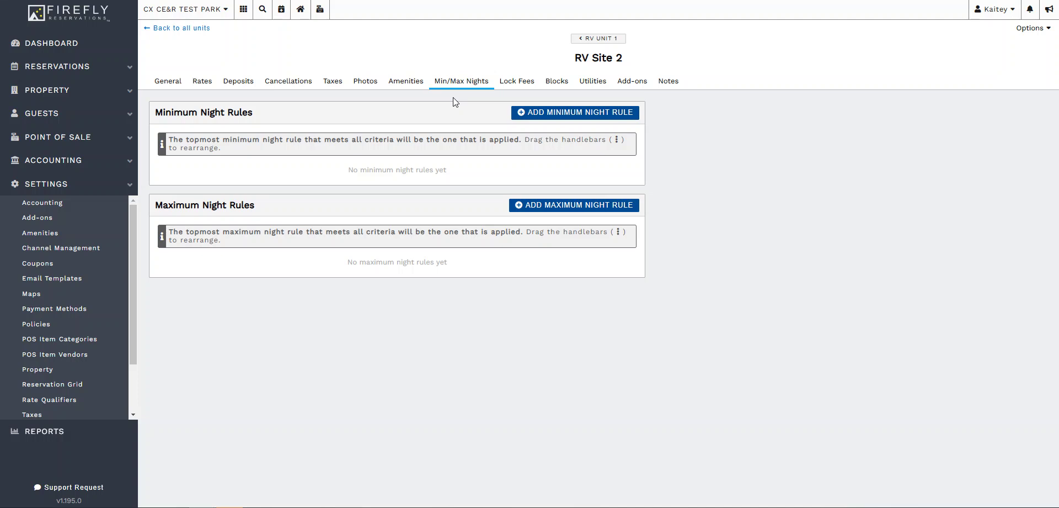
pyautogui.click(533, 110)
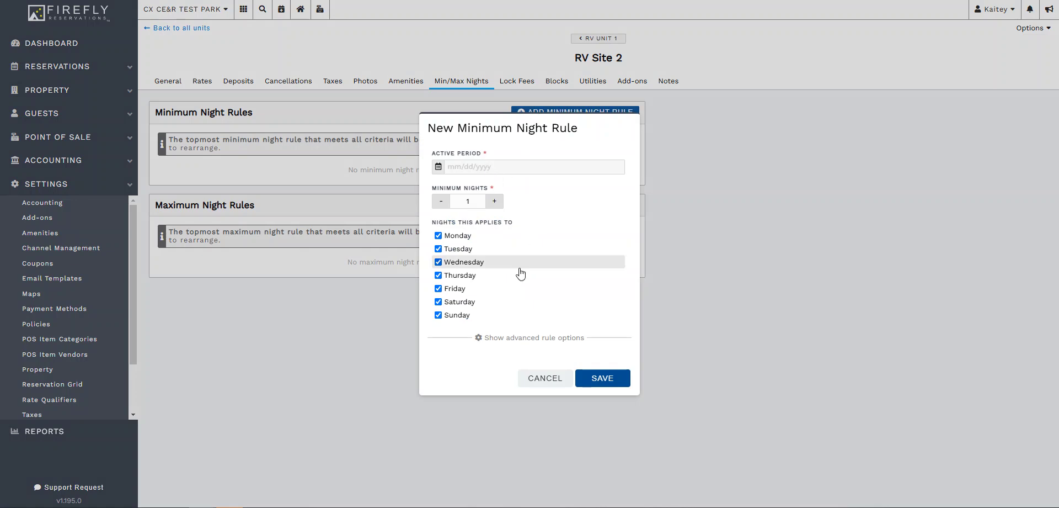
pyautogui.click(504, 337)
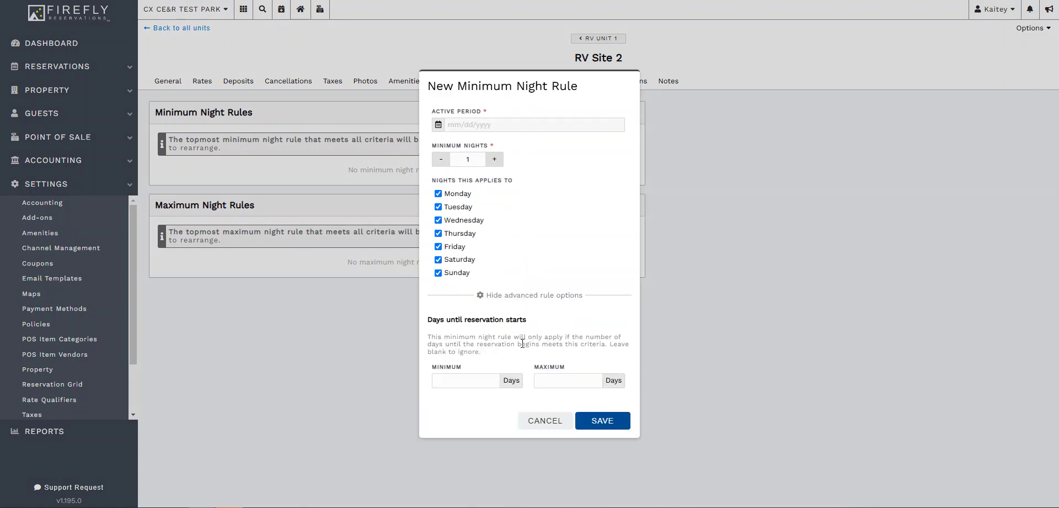
pyautogui.click(546, 423)
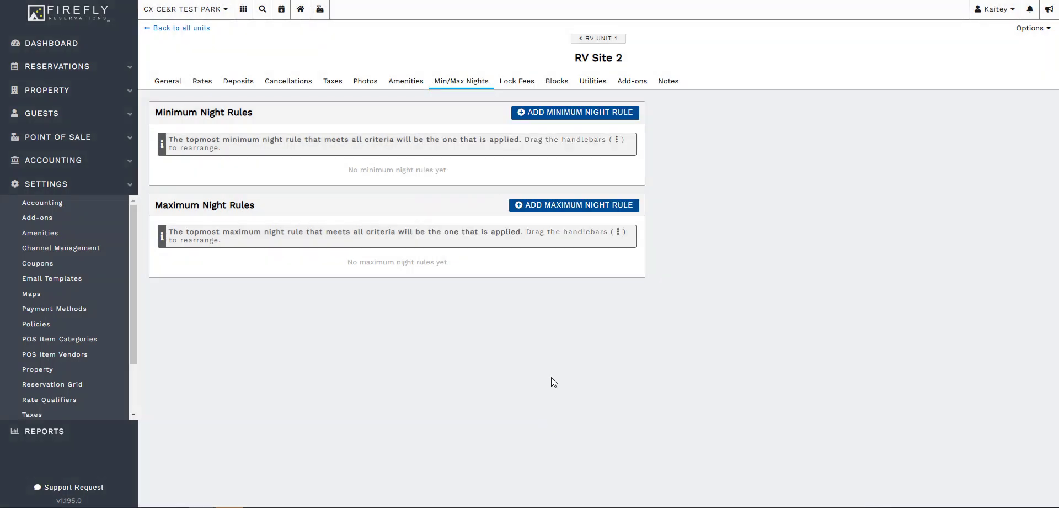
# - Examine the unit's lock fee rules and the new lock fee rule form, and close the form without saving
pyautogui.click(514, 83)
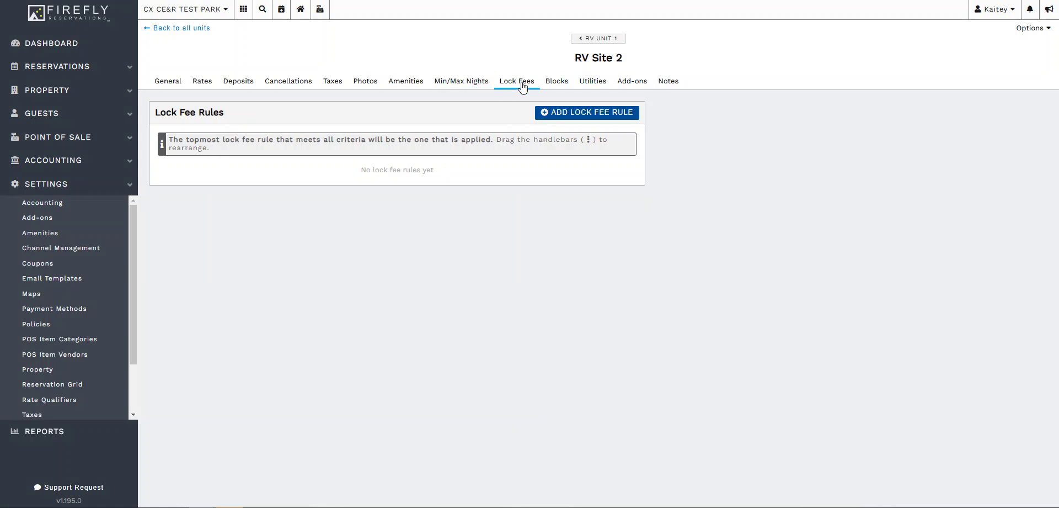
pyautogui.click(591, 114)
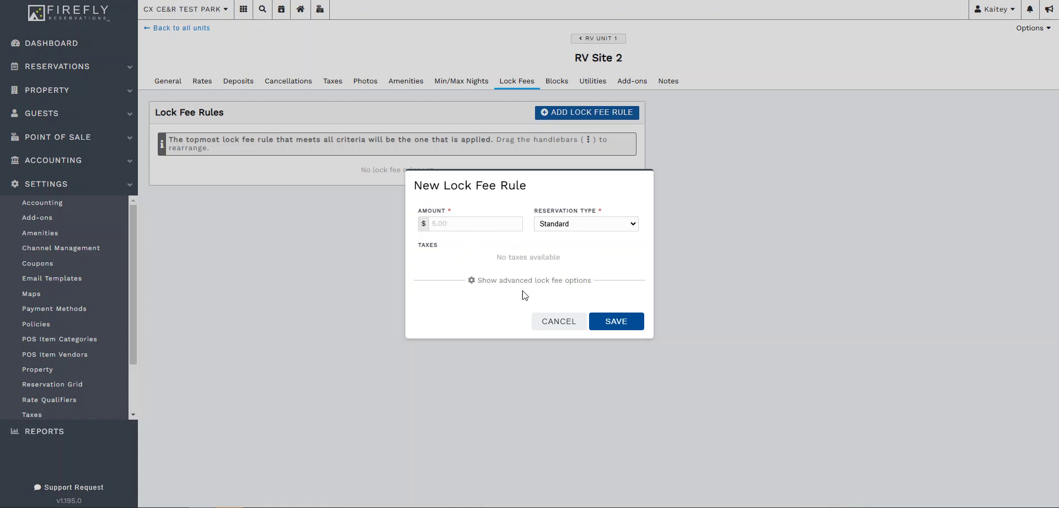
pyautogui.click(551, 325)
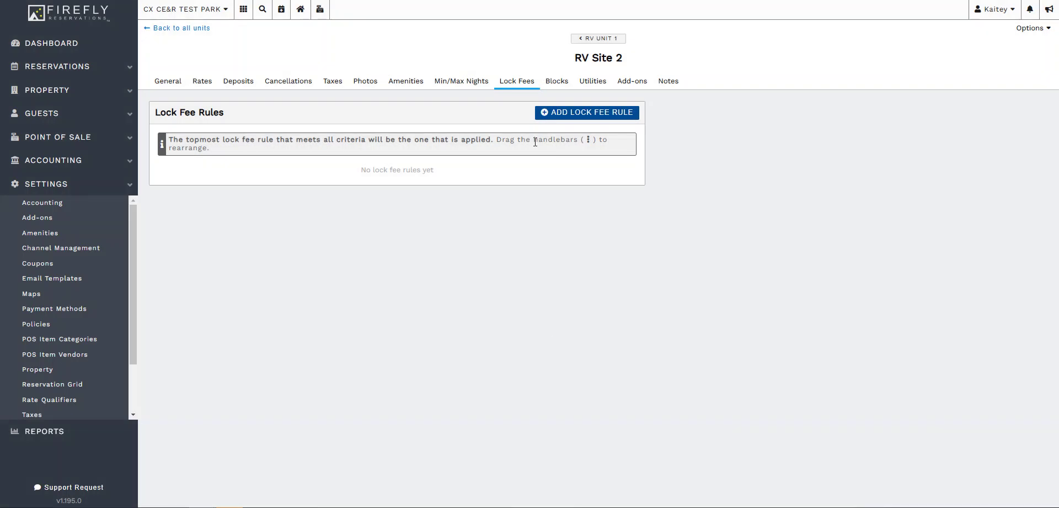
# - Examine the new blocked out date form and its available reasons, and close it without saving
pyautogui.click(557, 82)
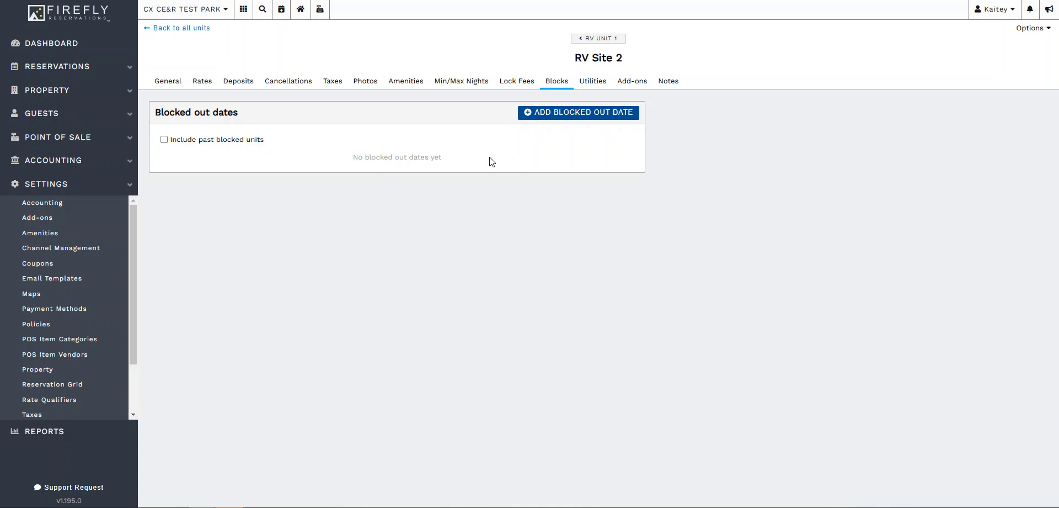
pyautogui.click(565, 113)
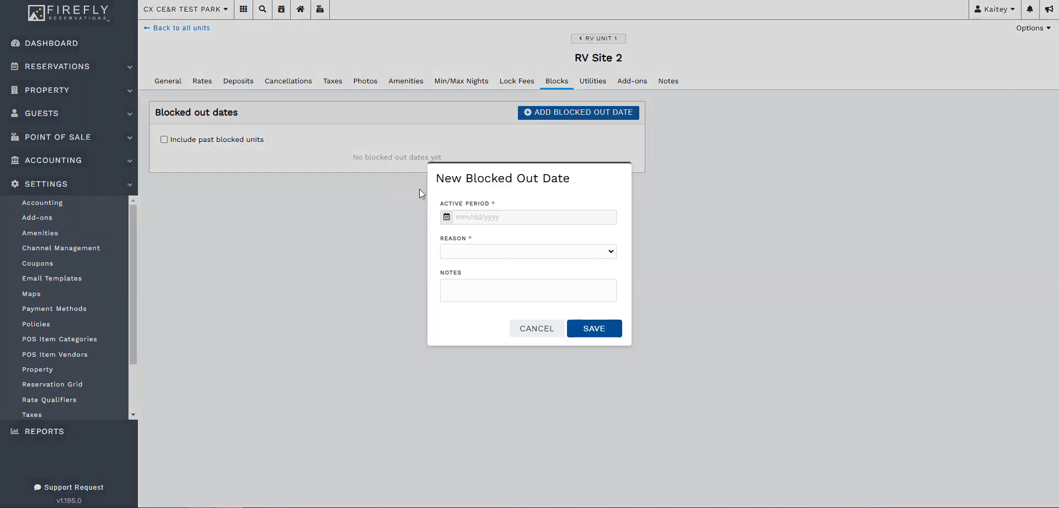
pyautogui.click(525, 251)
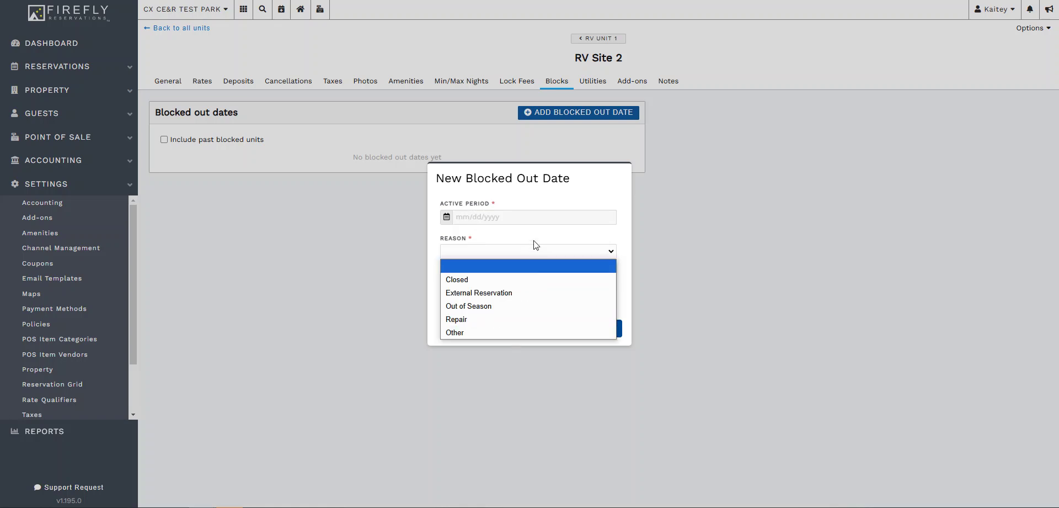
pyautogui.click(530, 247)
pyautogui.click(537, 329)
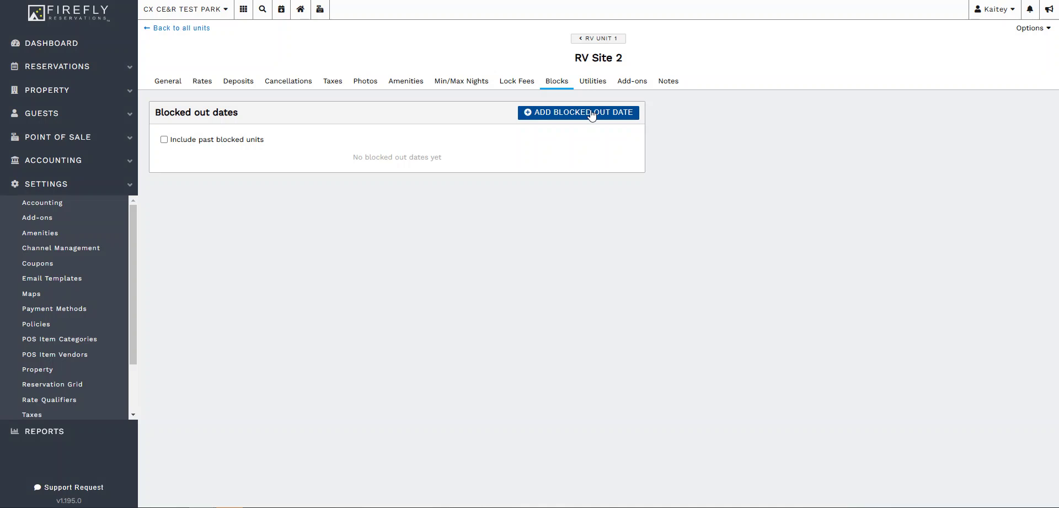
# - Look through the unit's utility readings, required add-ons and notes, and return to its general information
pyautogui.click(599, 86)
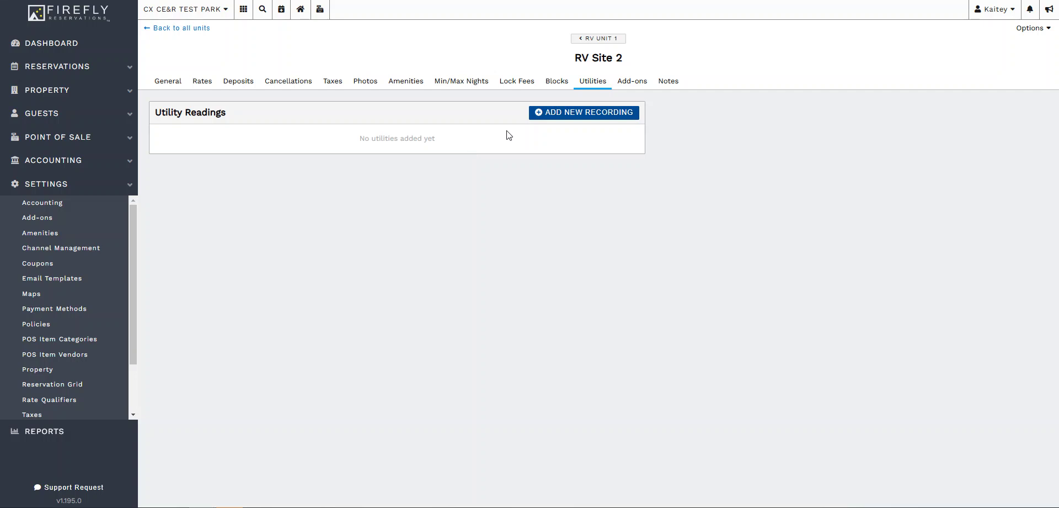
pyautogui.click(633, 84)
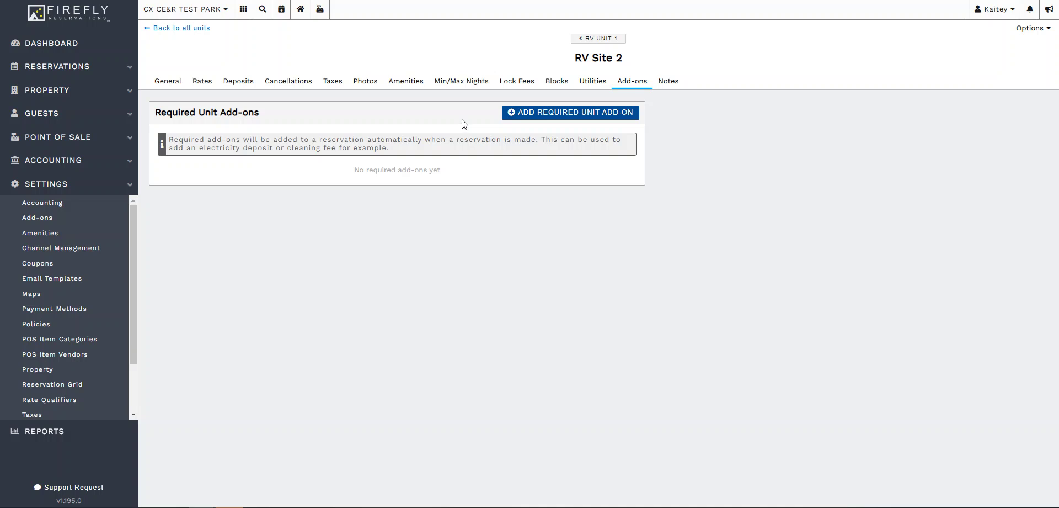
pyautogui.click(675, 81)
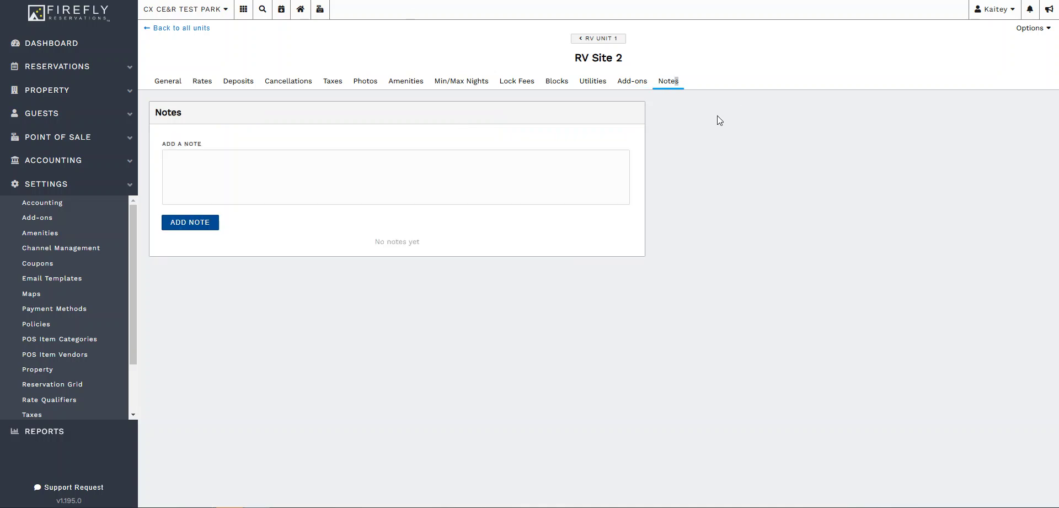
pyautogui.click(346, 178)
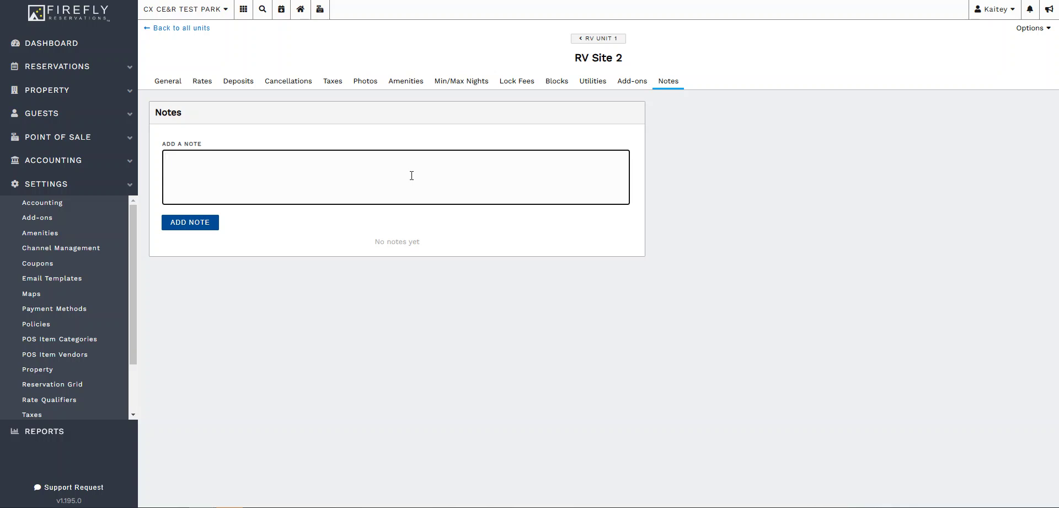
pyautogui.click(167, 82)
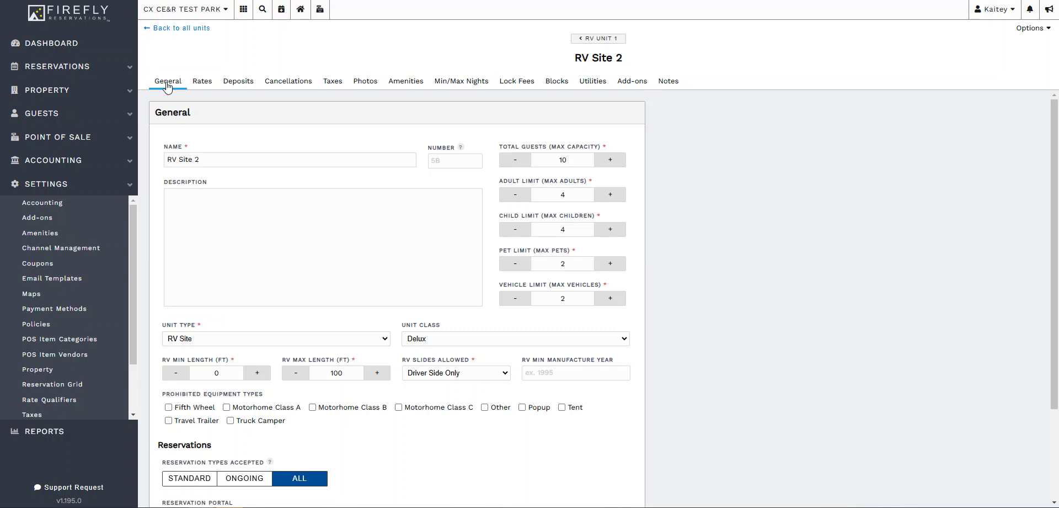